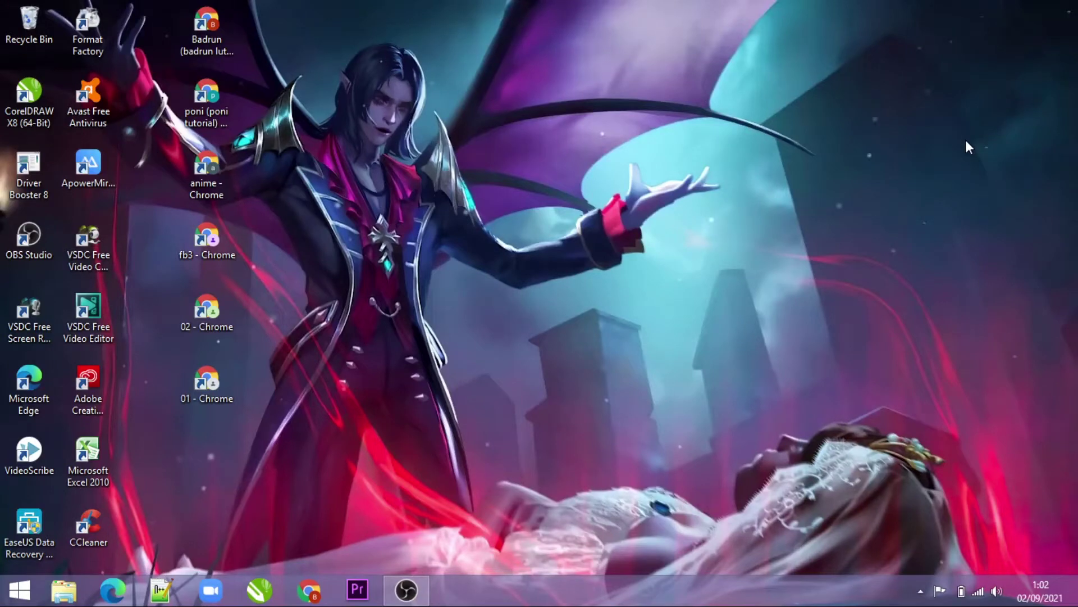
Step: Launch Chrome from the desktop profile shortcut onto a new tab page
double_click(215, 47)
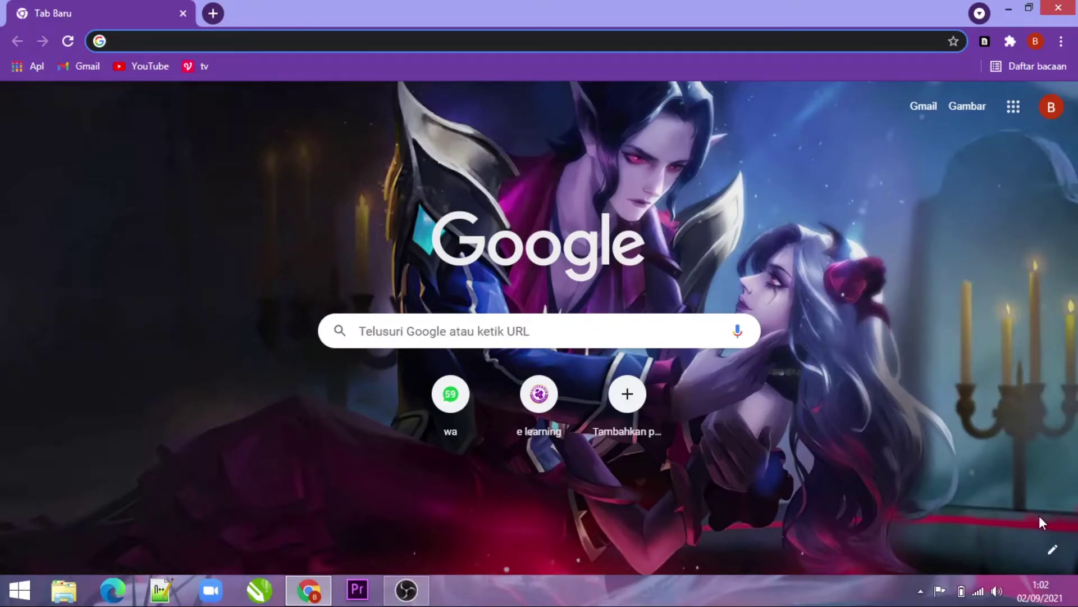
left_click(1055, 550)
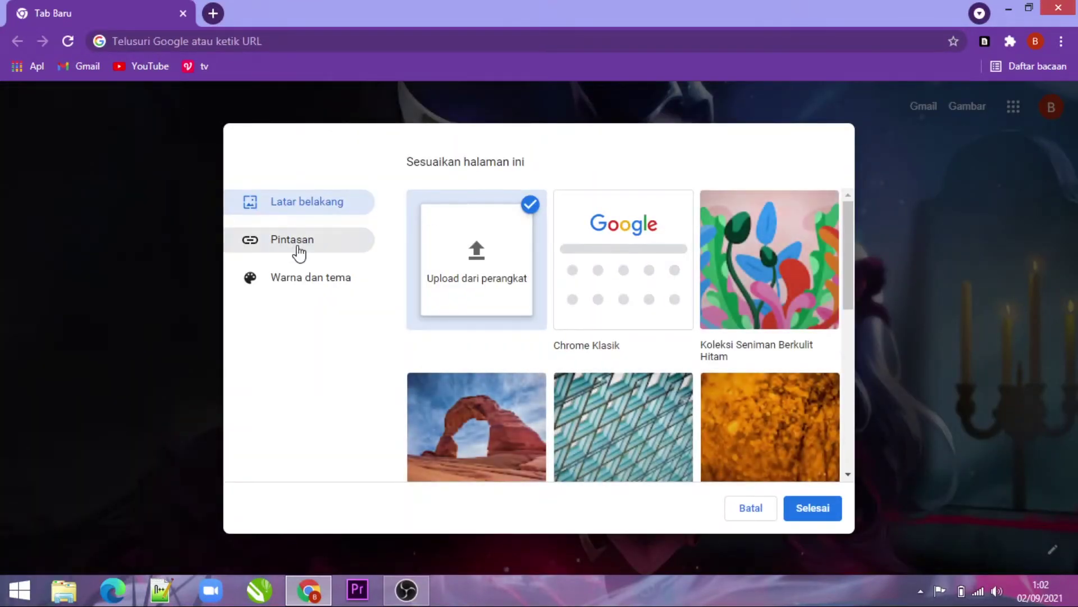
left_click(314, 250)
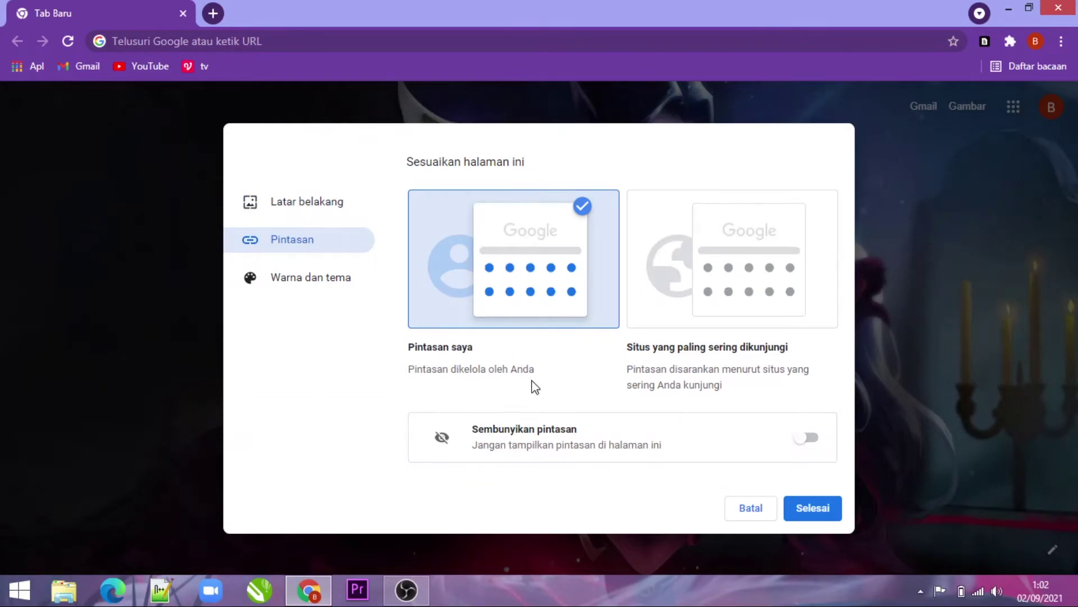
left_click(810, 438)
left_click(823, 509)
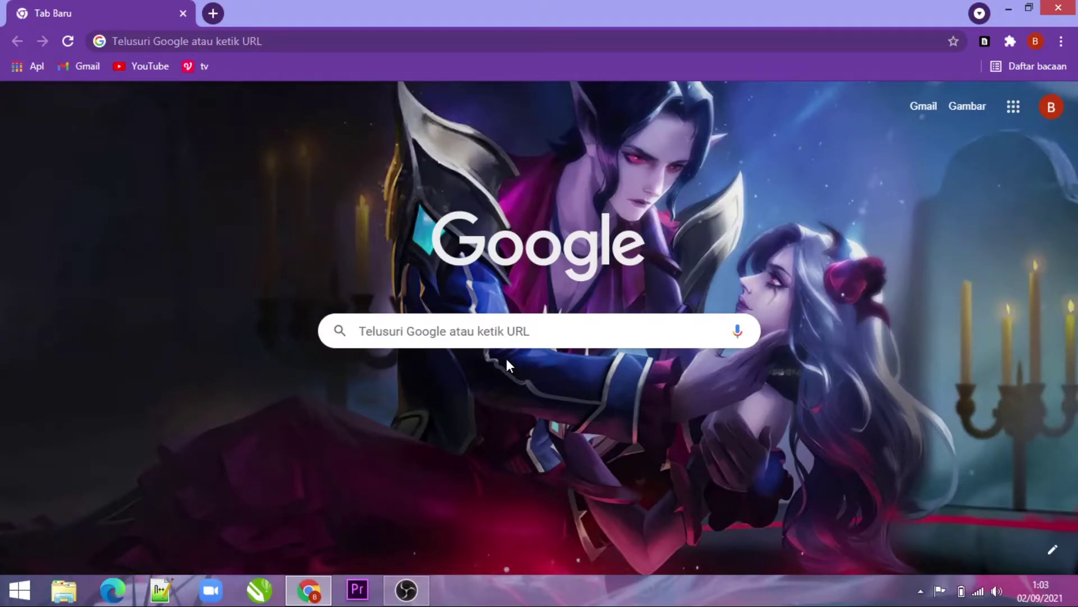
left_click(1053, 549)
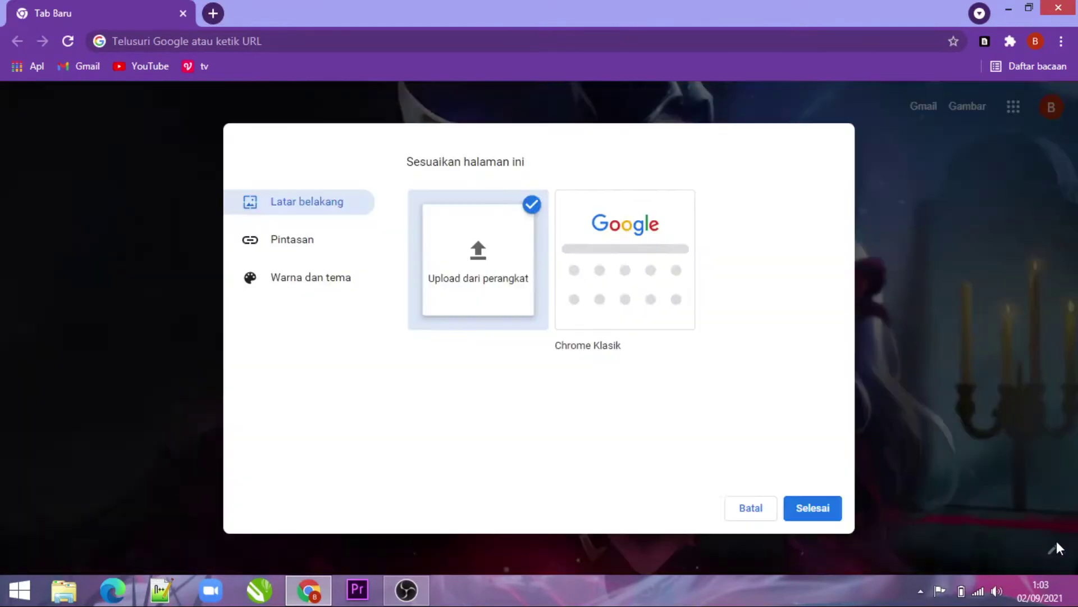
left_click(320, 250)
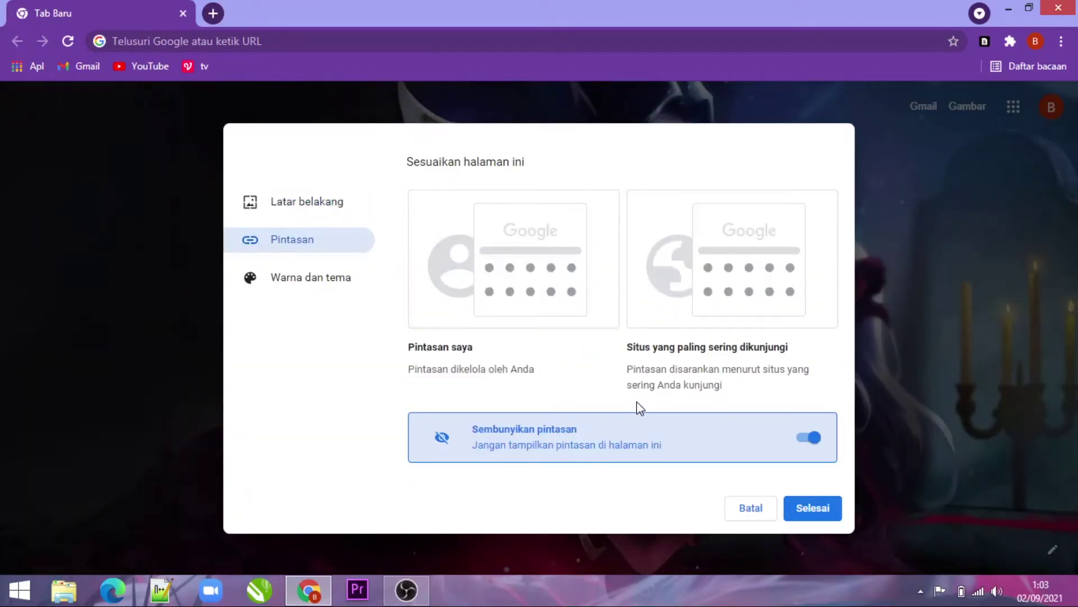
left_click(812, 441)
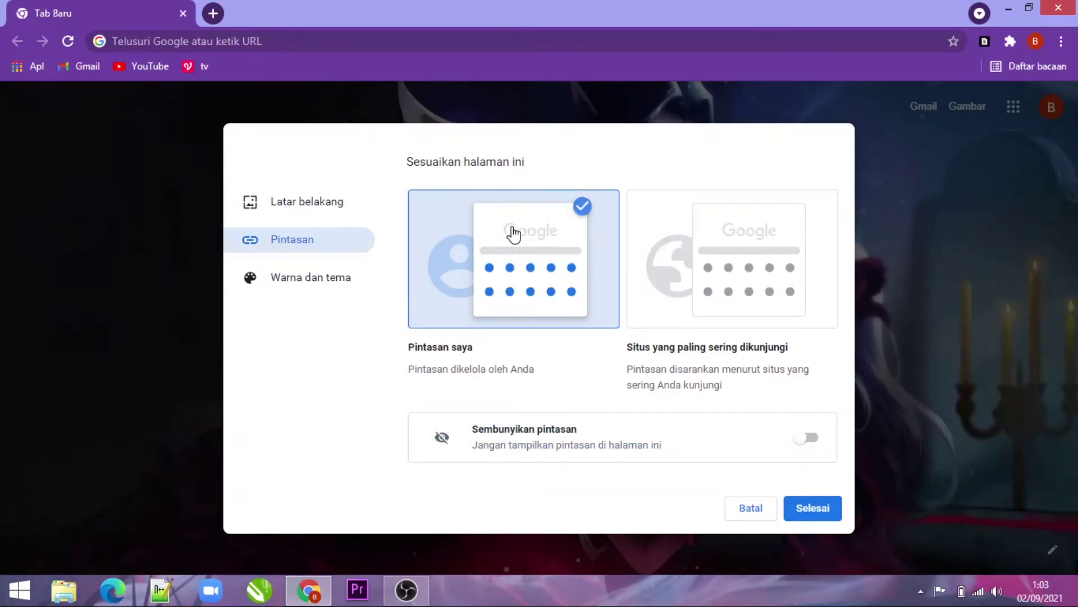
left_click(813, 508)
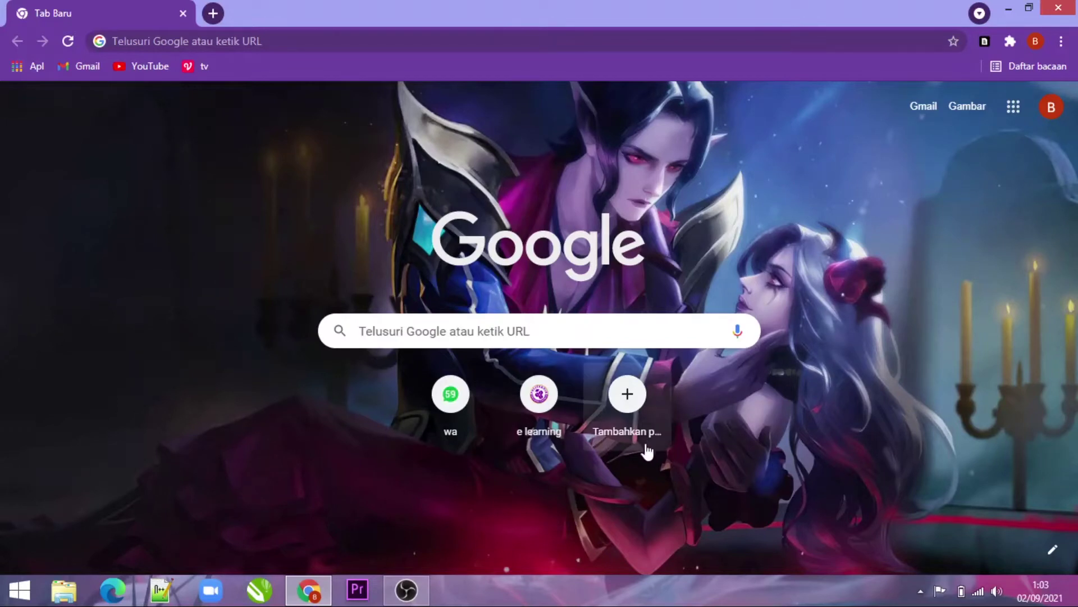
Step: Add a 'youtube' shortcut pointing to youtube.com, then open it to load YouTube
left_click(629, 392)
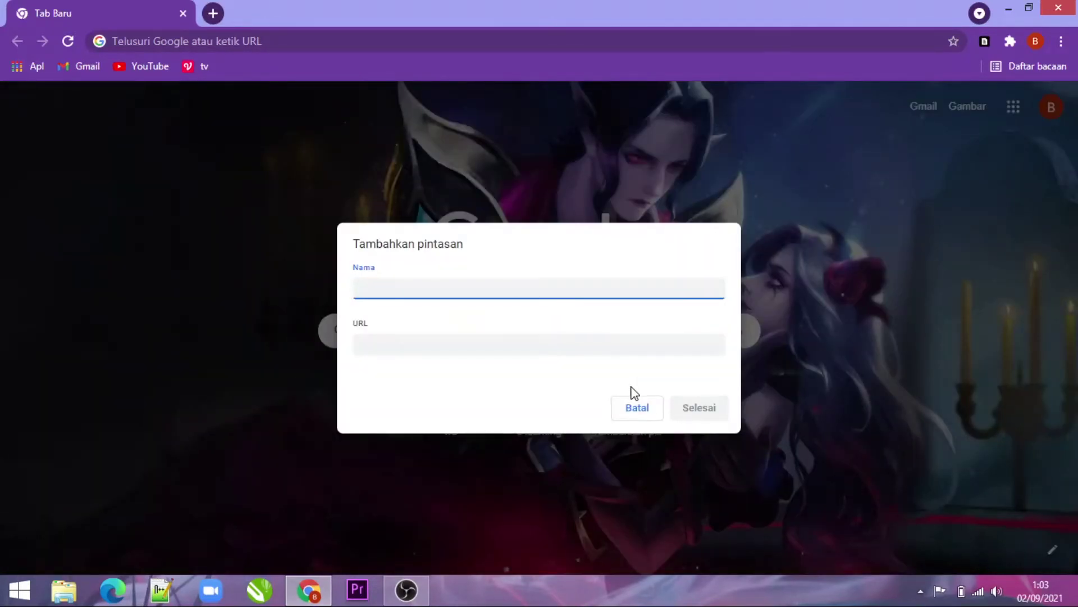
type("yo")
type("utube")
left_click(394, 344)
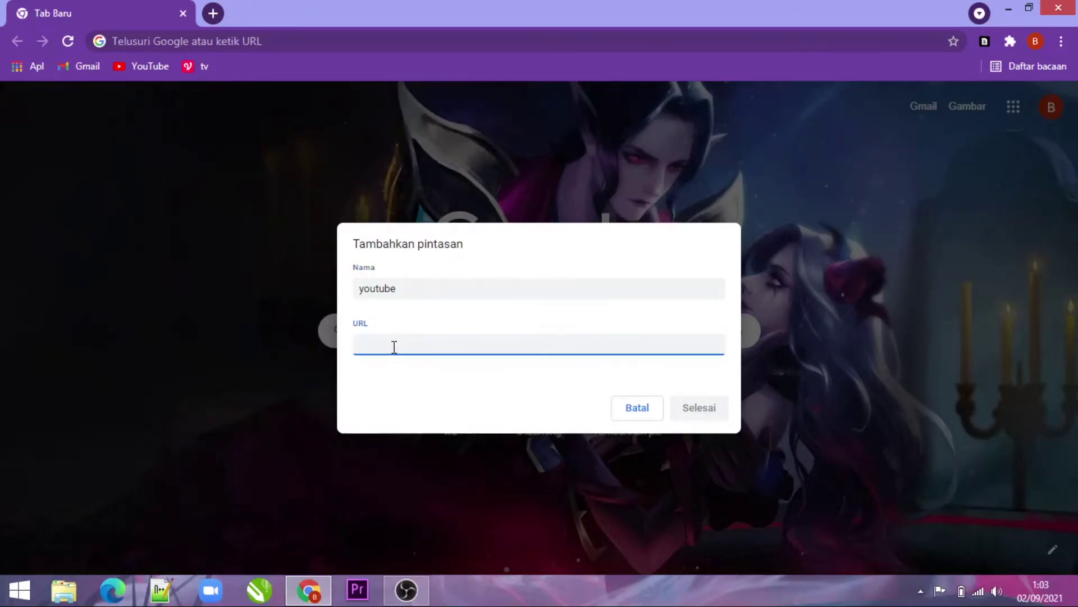
type("you")
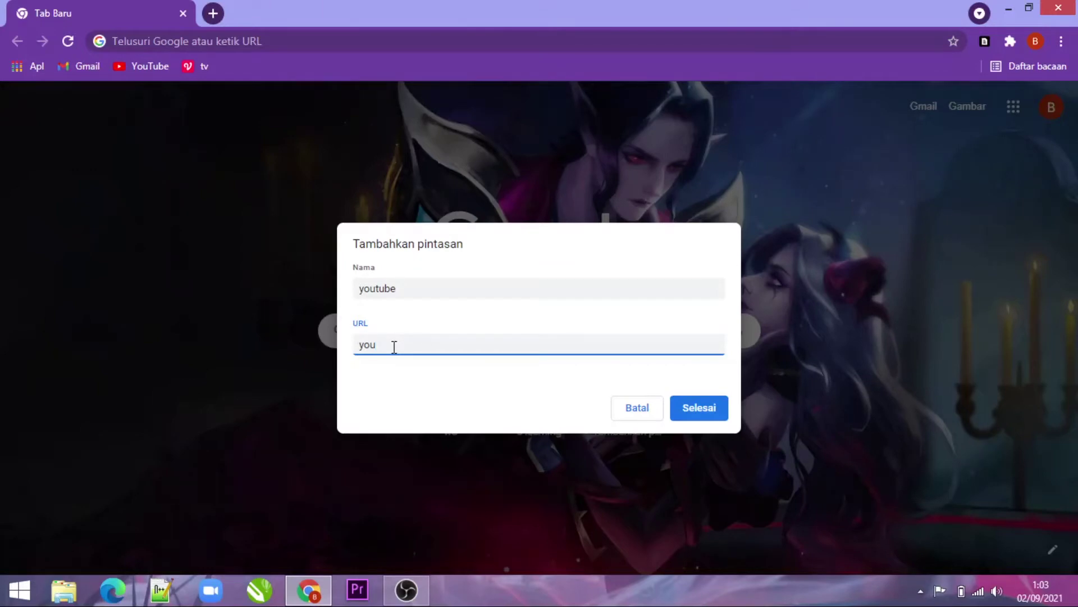
type("tube")
type(".com")
left_click(712, 413)
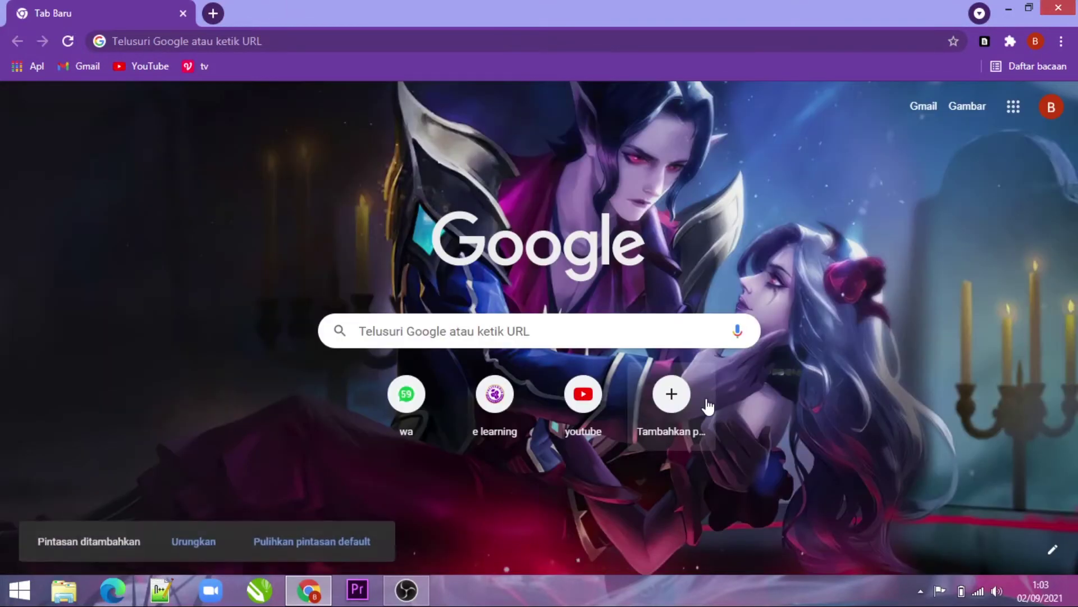
left_click(579, 395)
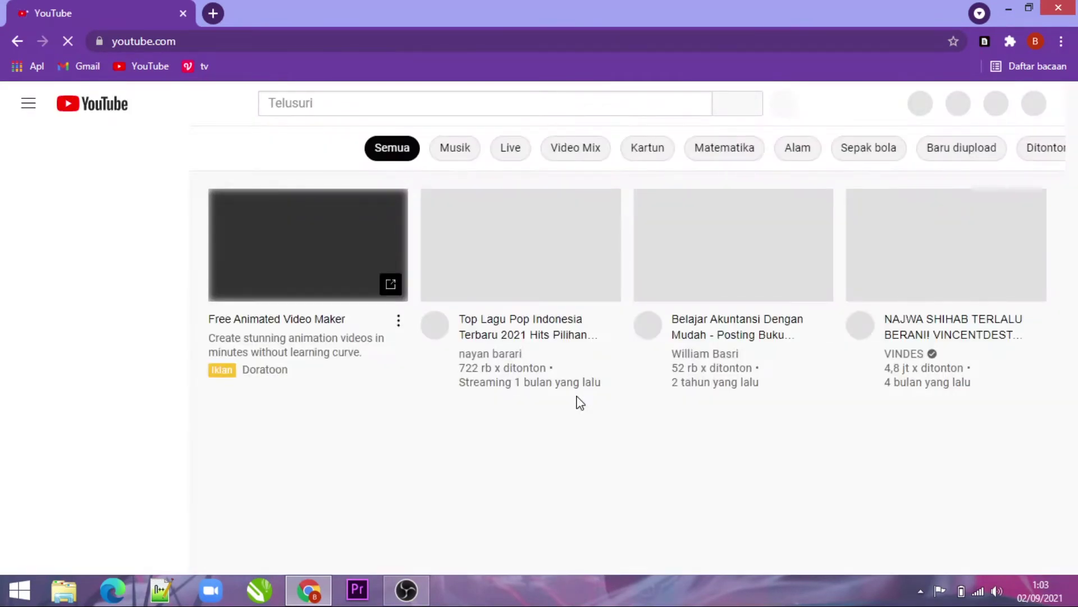
Step: Replace the YouTube tab with a new tab, start another shortcut, and open a second new tab
left_click(211, 14)
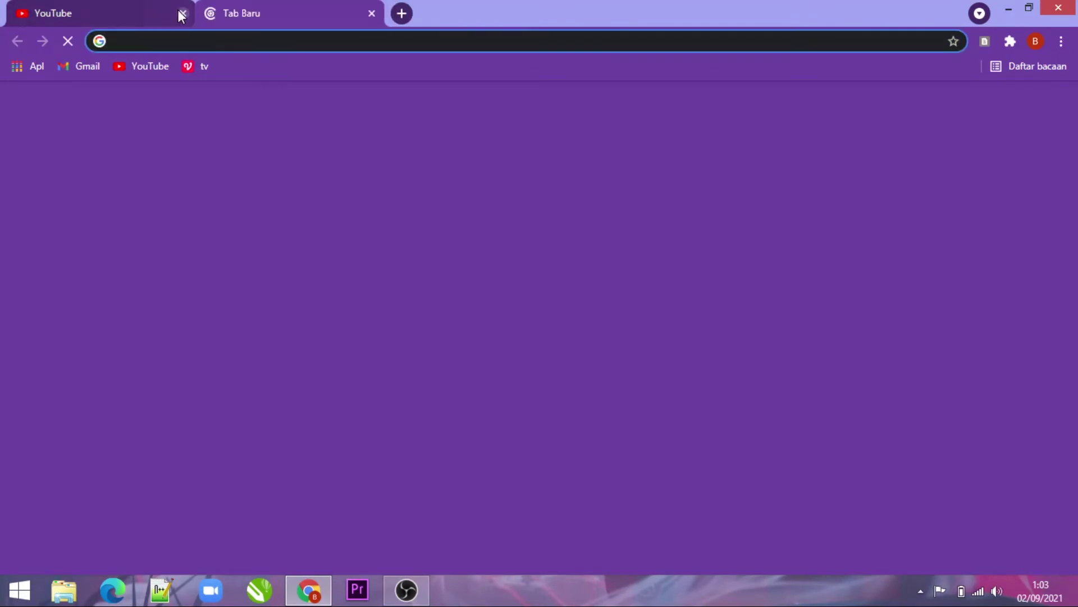
left_click(181, 13)
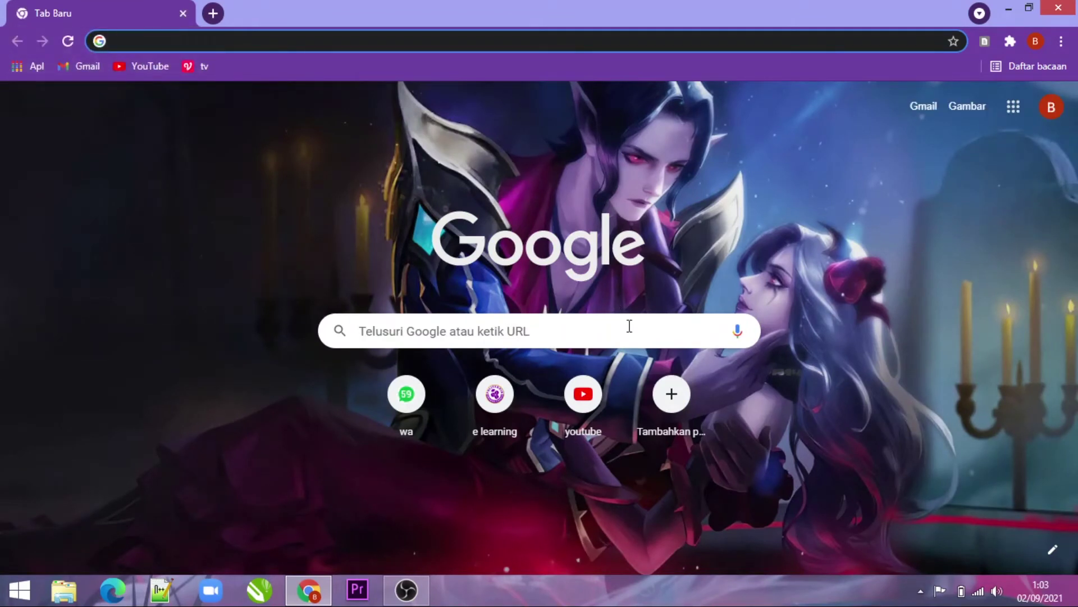
left_click(672, 395)
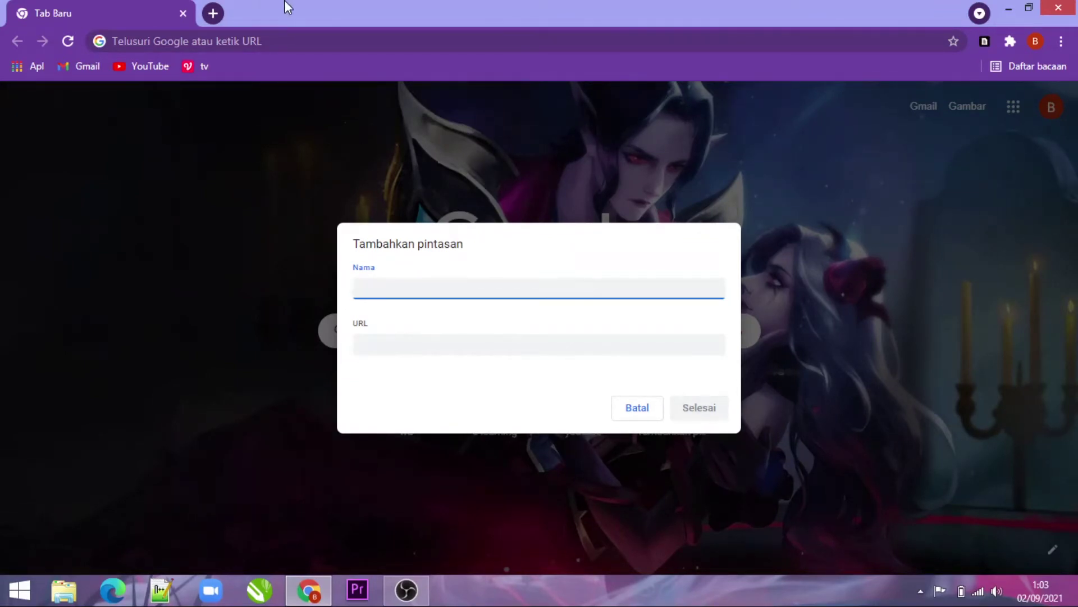
left_click(213, 12)
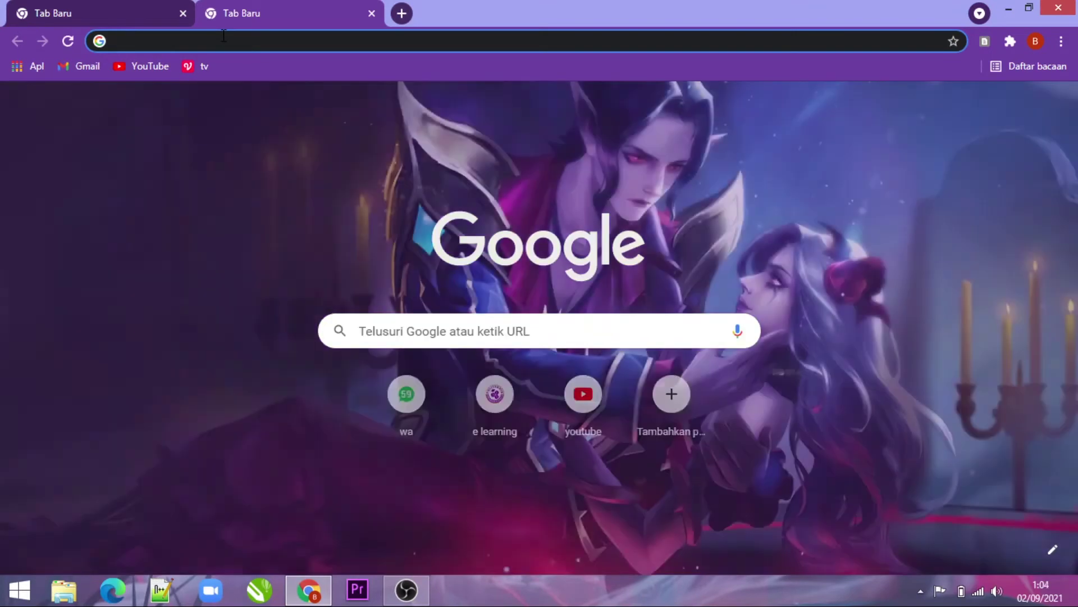
Step: Search Google for 'deti', open detik.com, and open the 'Apakah Bumi Bisa Dimakan Matahari?' article
type("de")
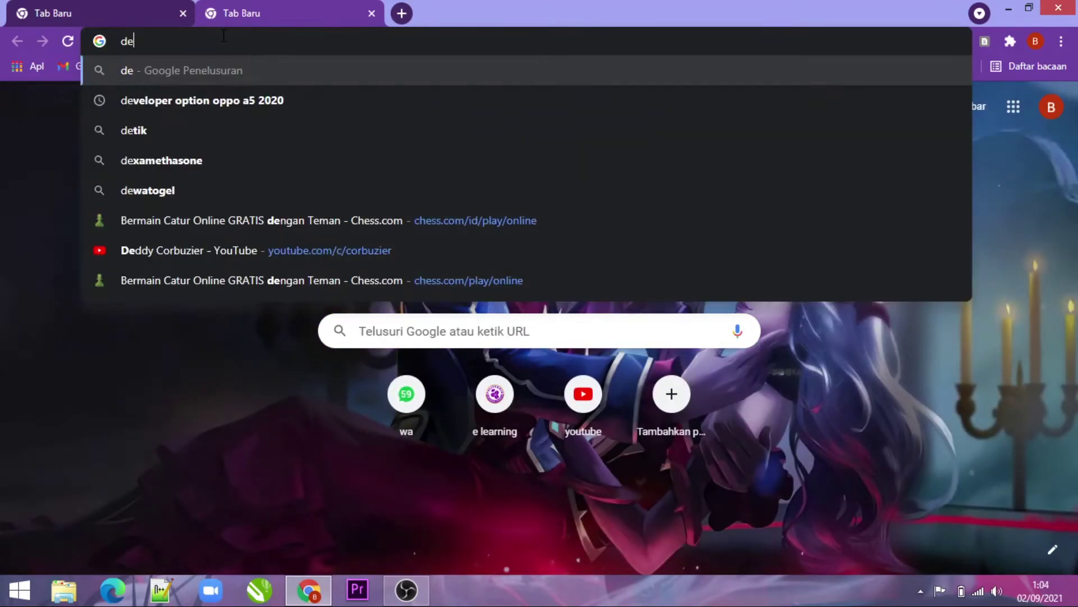
type("ti")
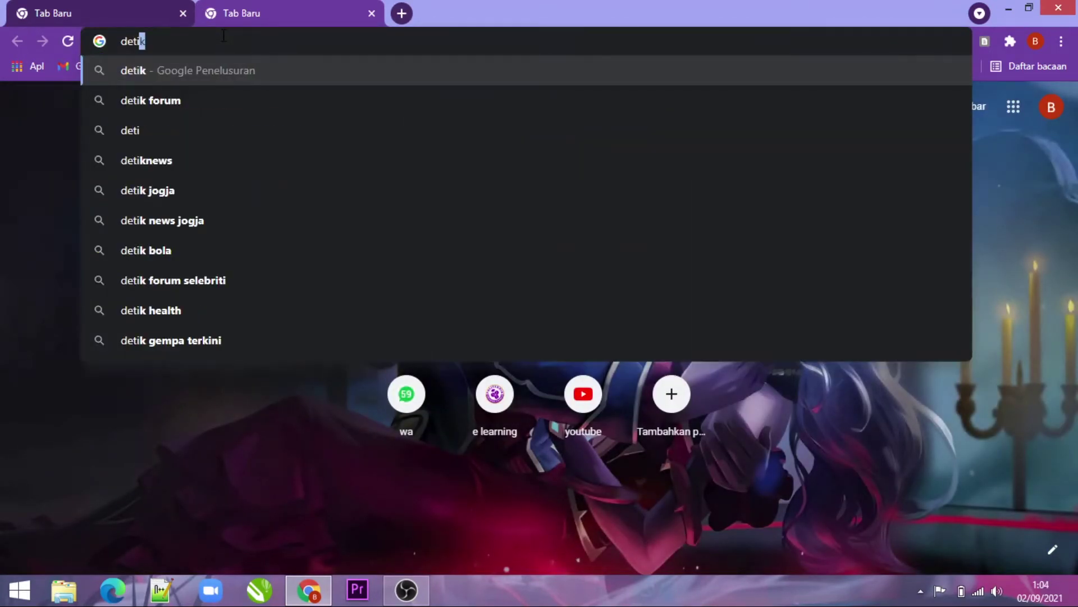
key("Return")
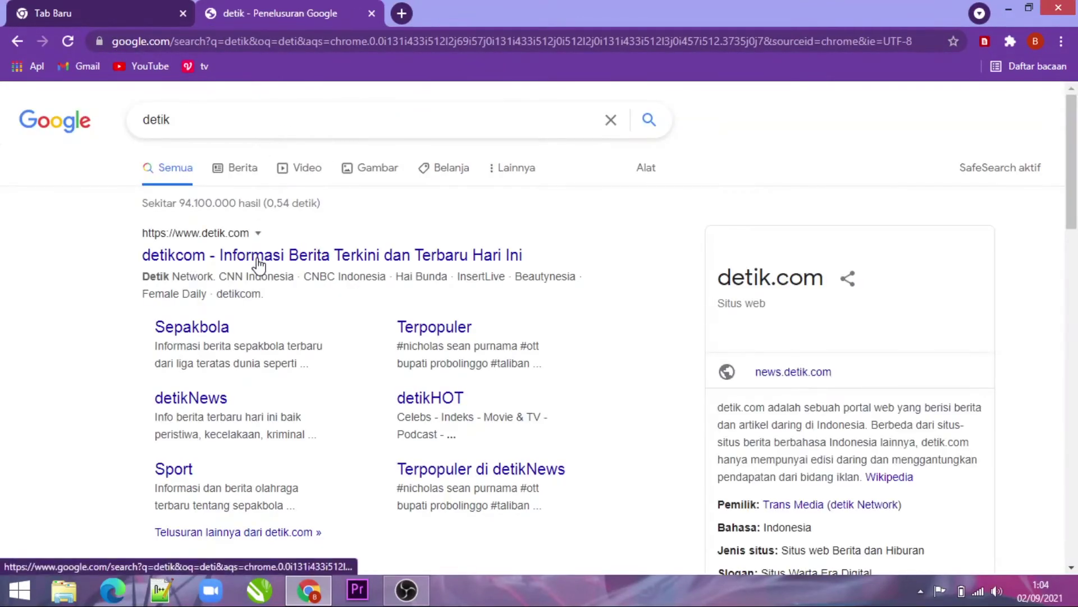
left_click(257, 257)
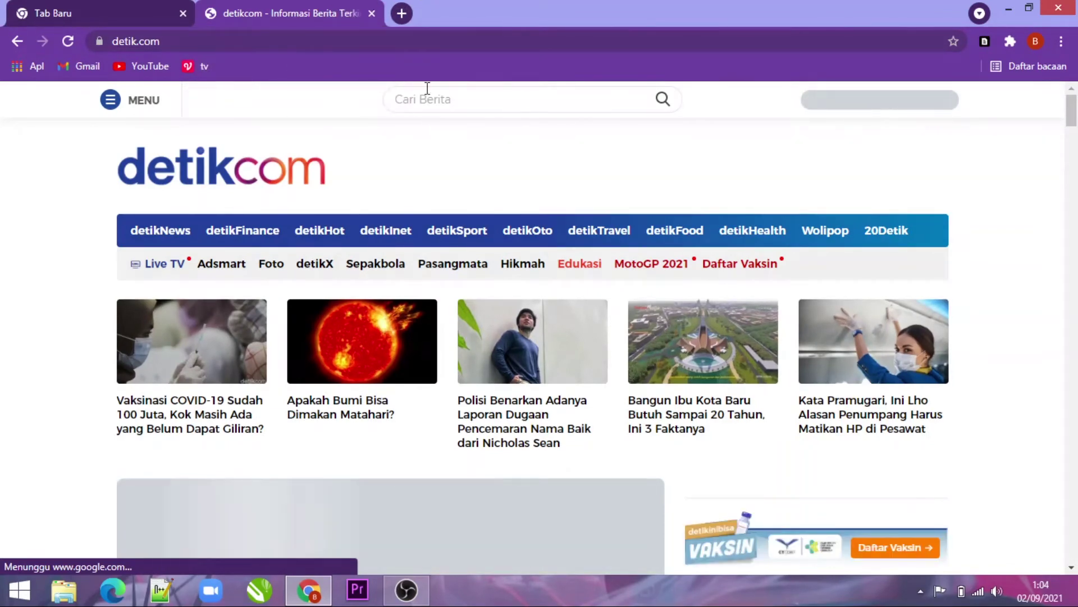
scroll(337, 264, "down", 1)
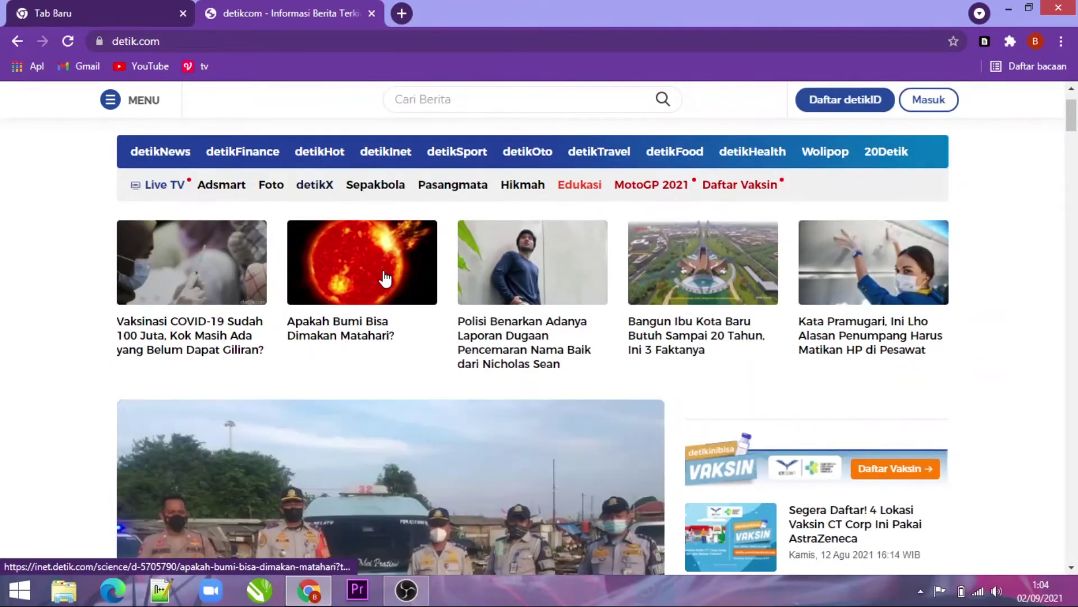
left_click(386, 276)
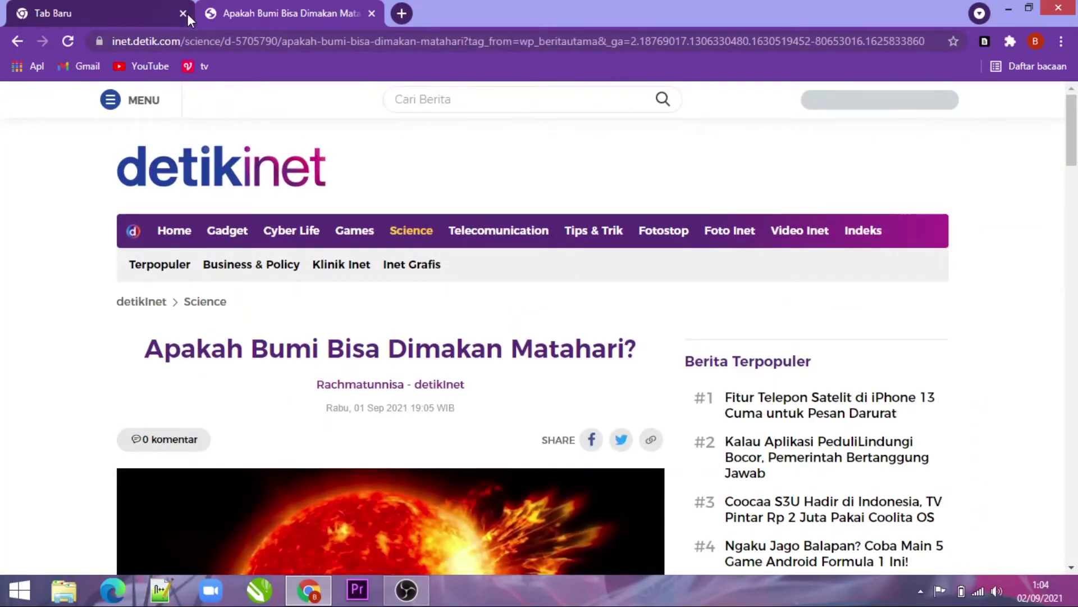
left_click(116, 1)
Step: Copy the detikinet article's full web address from the address bar
left_click(275, 7)
left_click(291, 39)
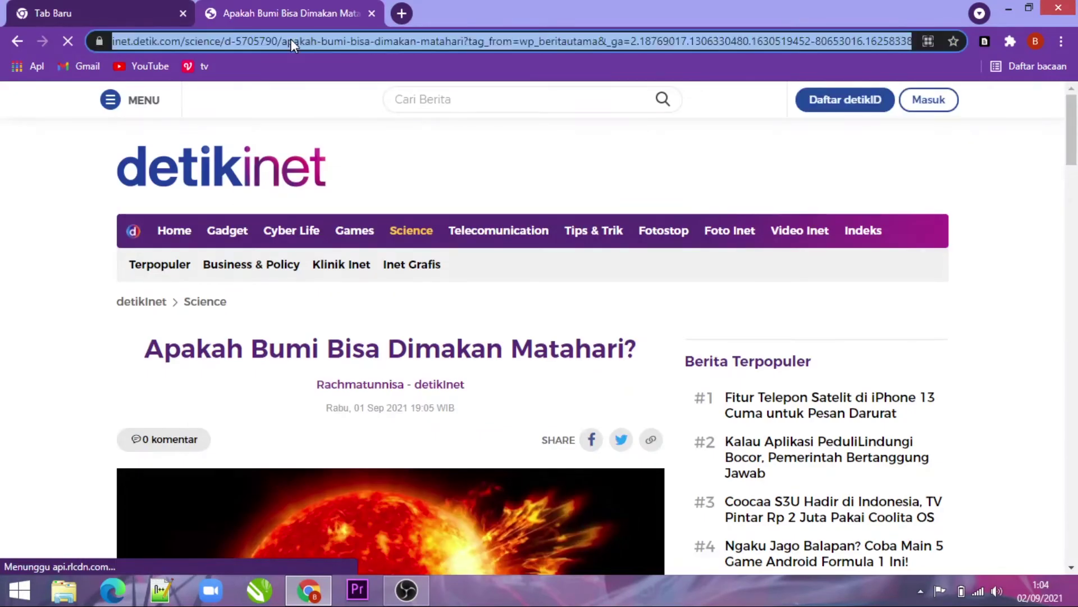
right_click(291, 40)
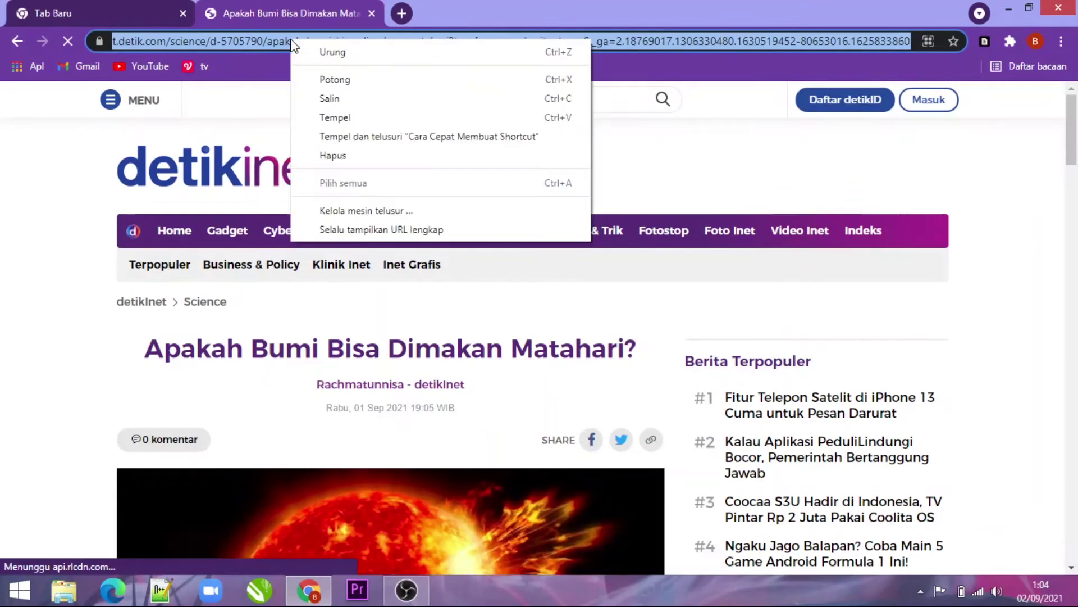
left_click(344, 99)
Step: Save a 'berita' shortcut with the copied article URL and open it
left_click(115, 1)
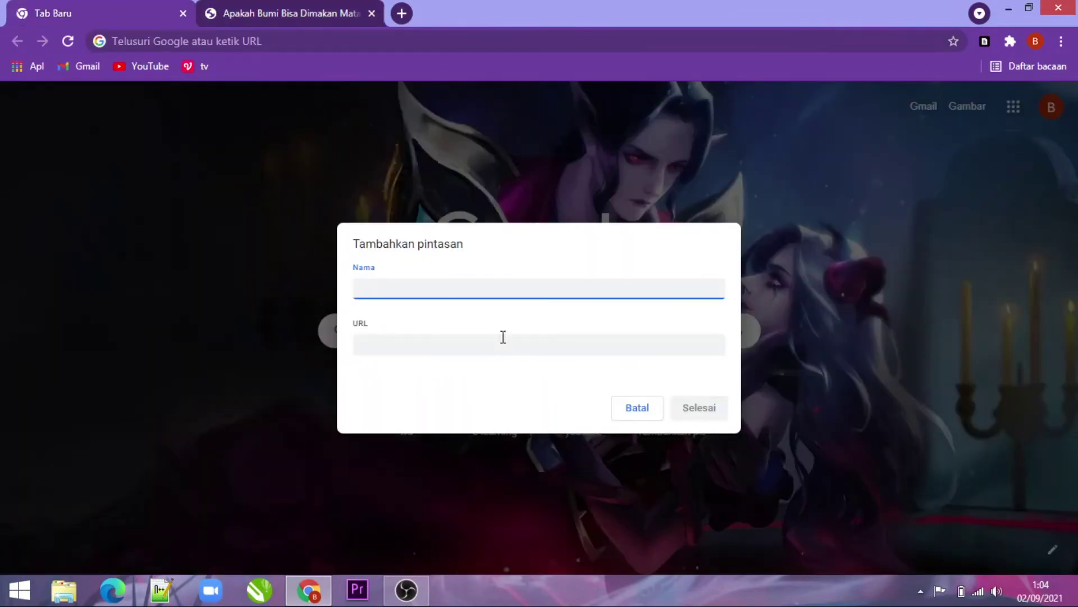
right_click(411, 342)
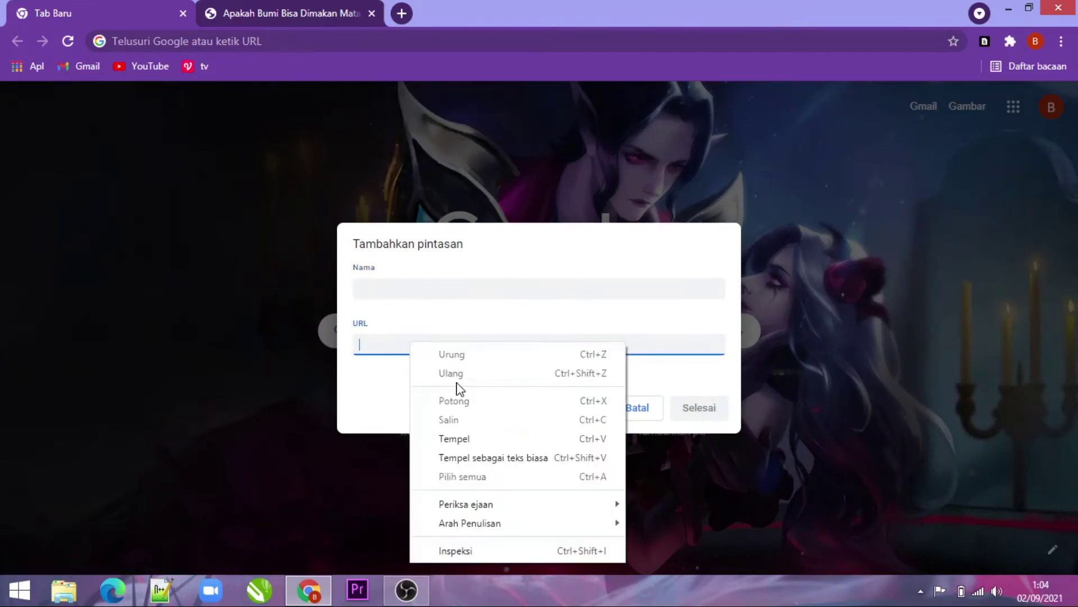
left_click(474, 438)
left_click(440, 289)
type("berita")
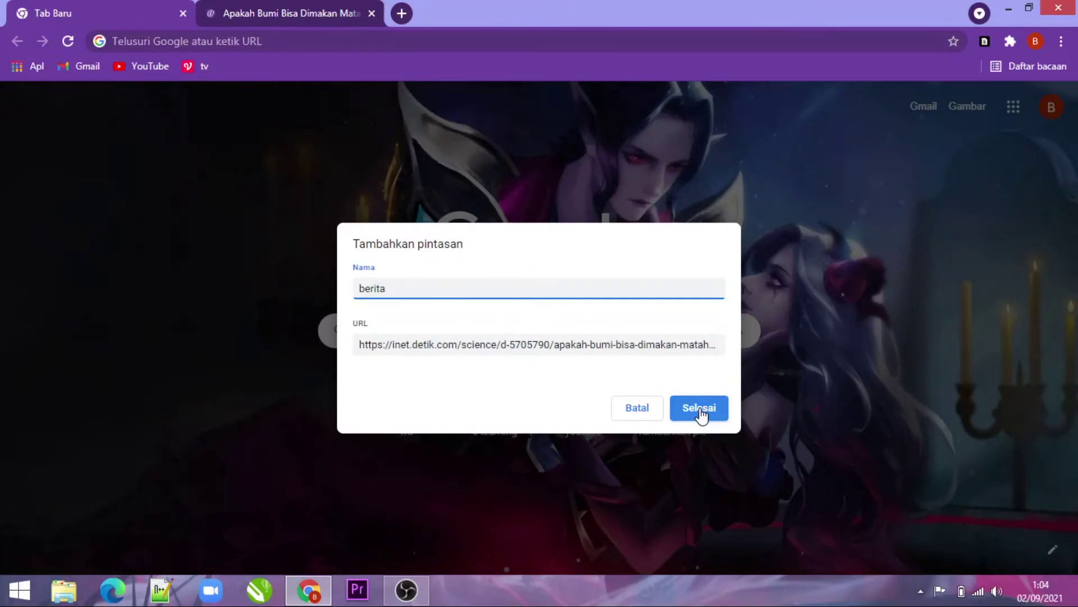
left_click(699, 409)
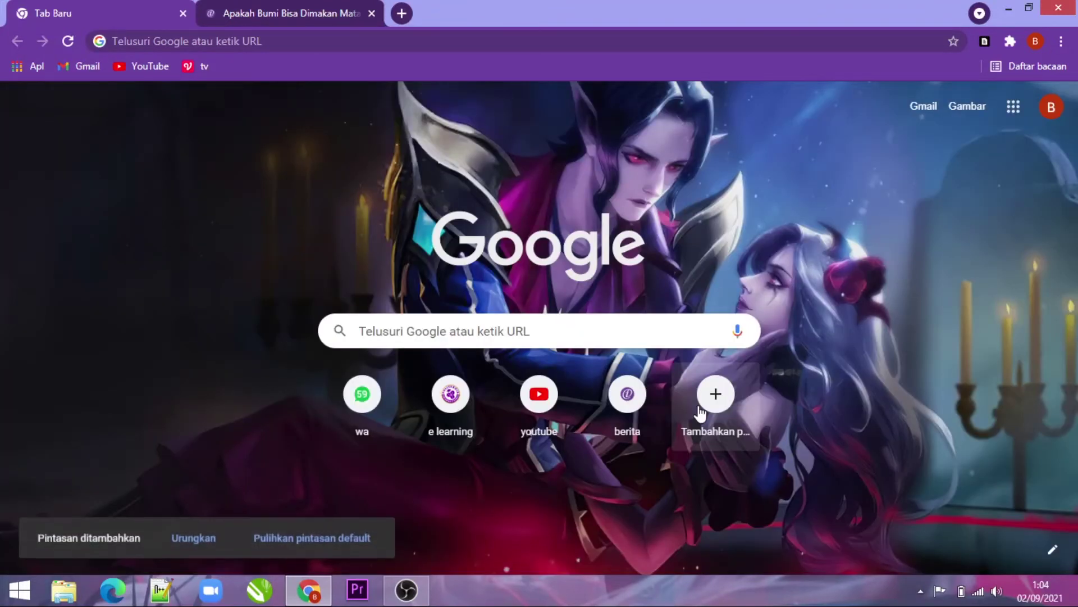
left_click(640, 402)
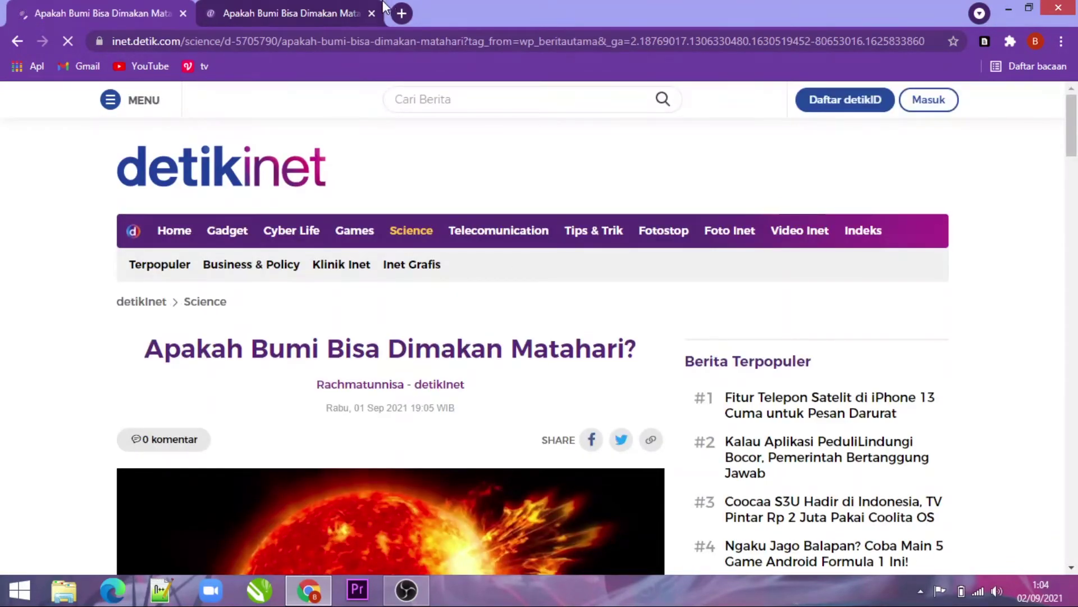
Step: Open a third tab showing the wa, e learning, youtube and berita shortcuts
left_click(403, 13)
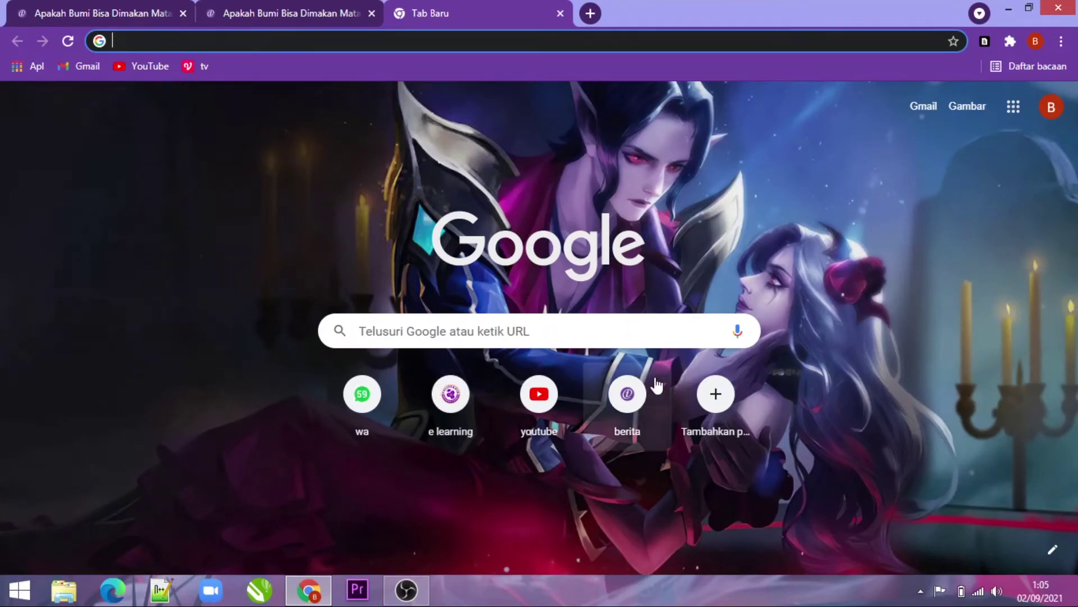
mouse_move(627, 403)
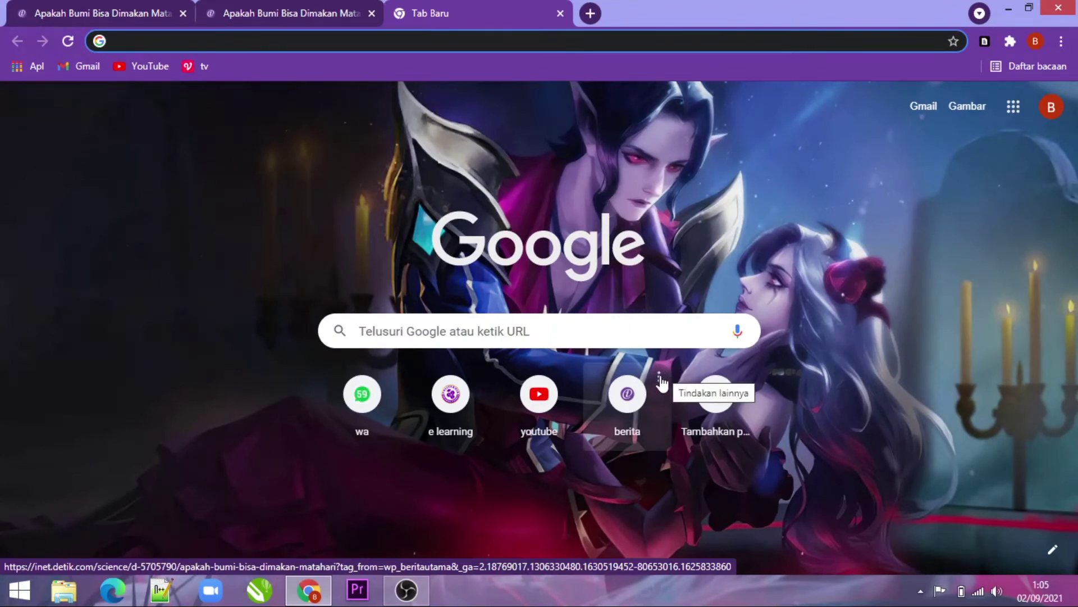
Step: Rename the berita shortcut to 'saya' through its Edit pintasan option
left_click(658, 378)
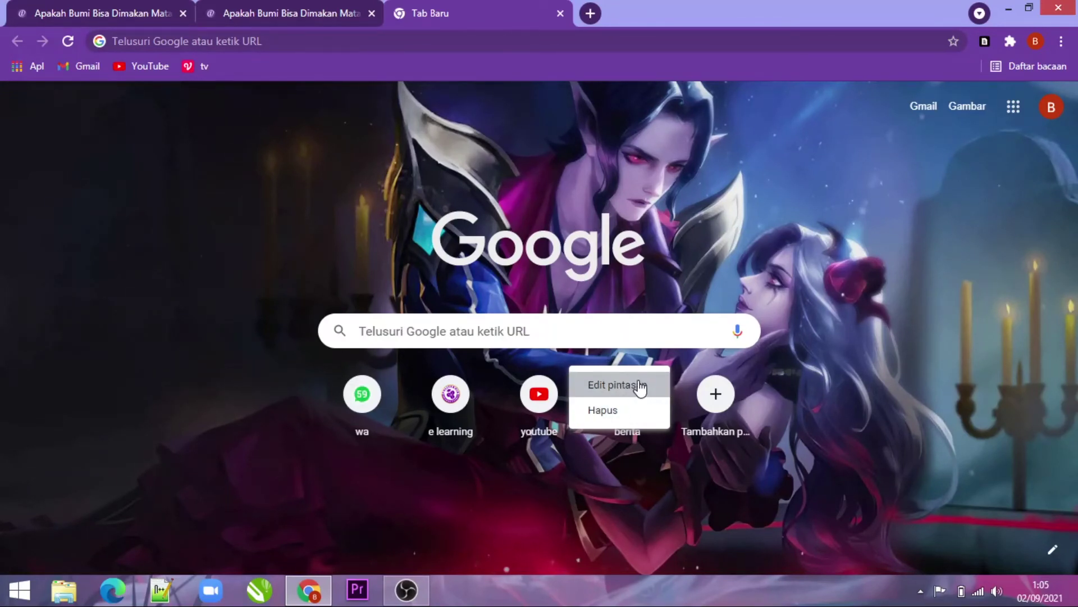
left_click(623, 386)
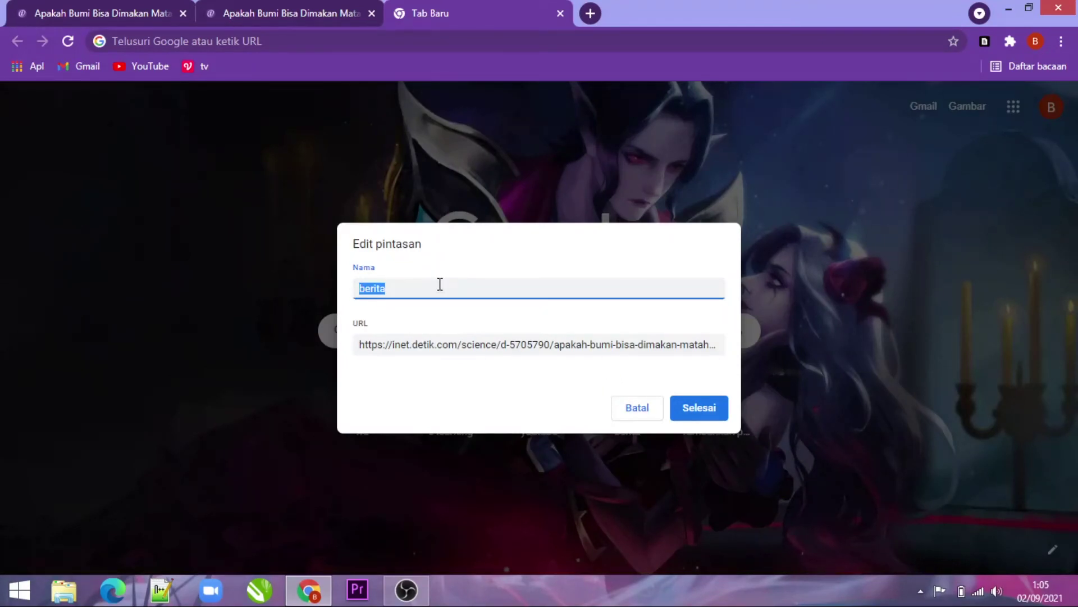
type("a")
key("BackSpace")
type("saya")
left_click(713, 413)
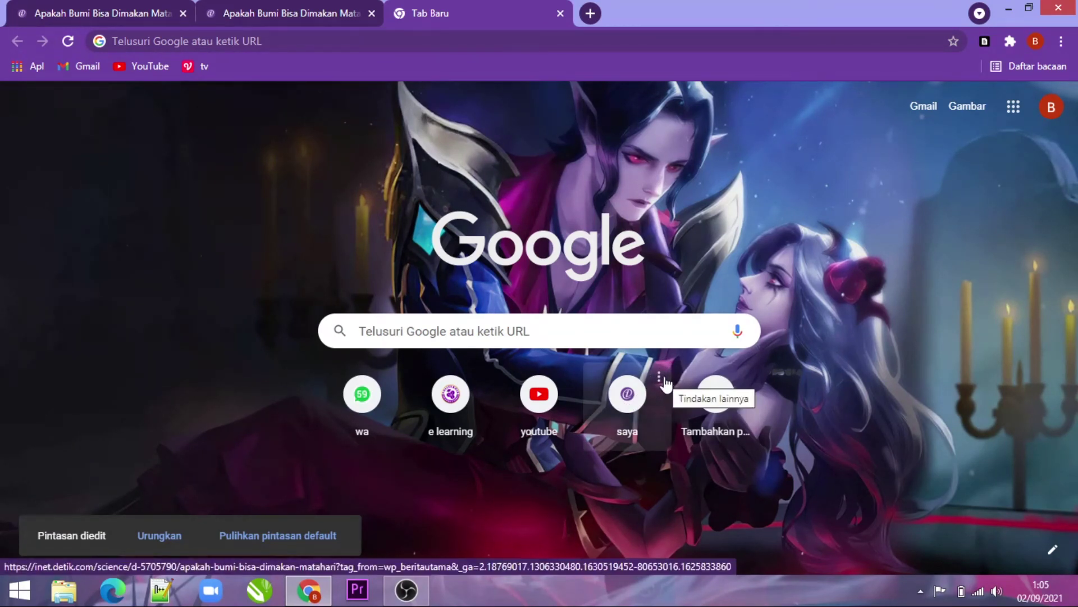
Step: Delete the saya shortcut using Hapus from its options menu
left_click(661, 379)
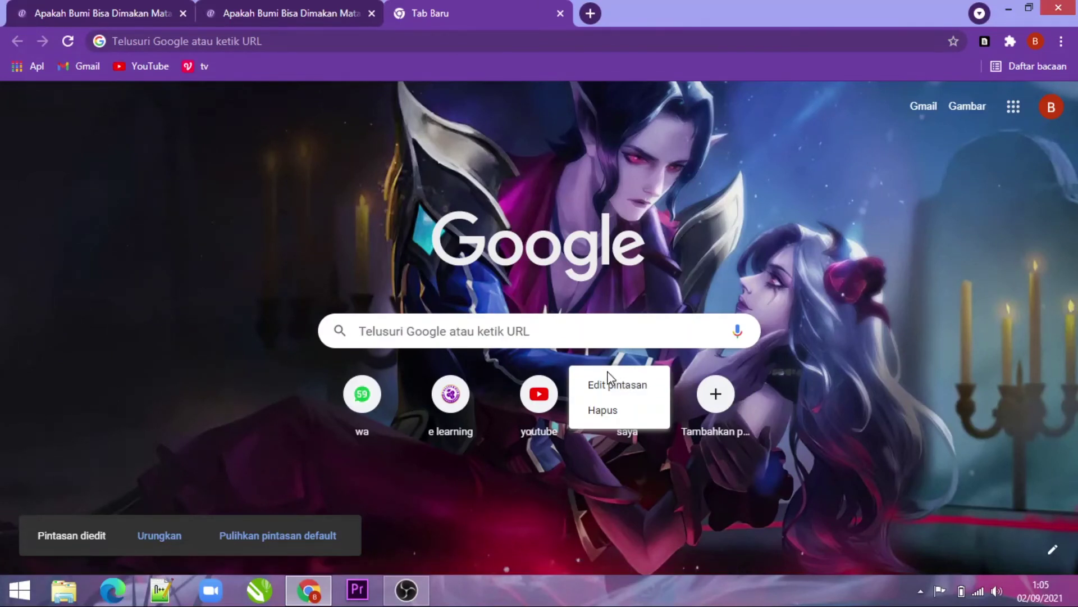
left_click(614, 414)
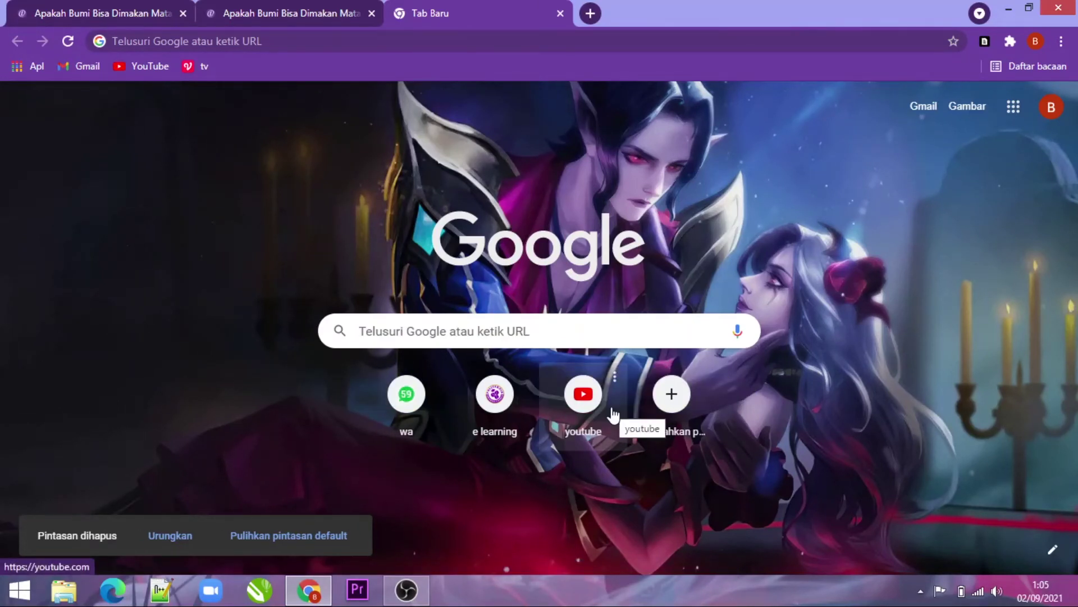